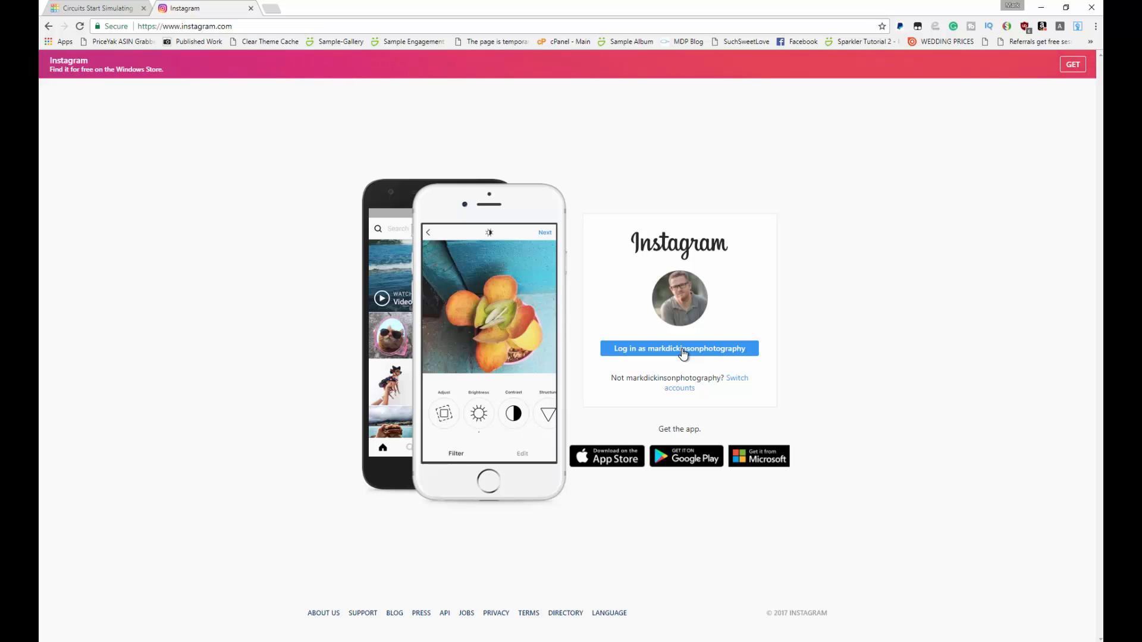
Log in with the saved account and bring up Chrome's developer tools via Inspect.
left_click(683, 351)
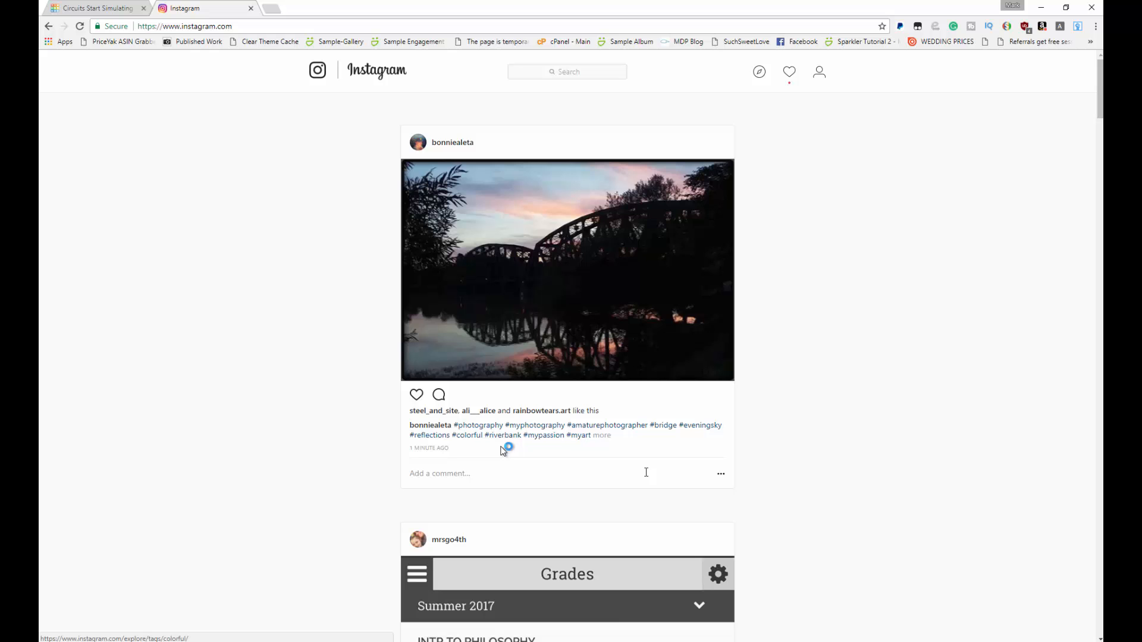
right_click(824, 190)
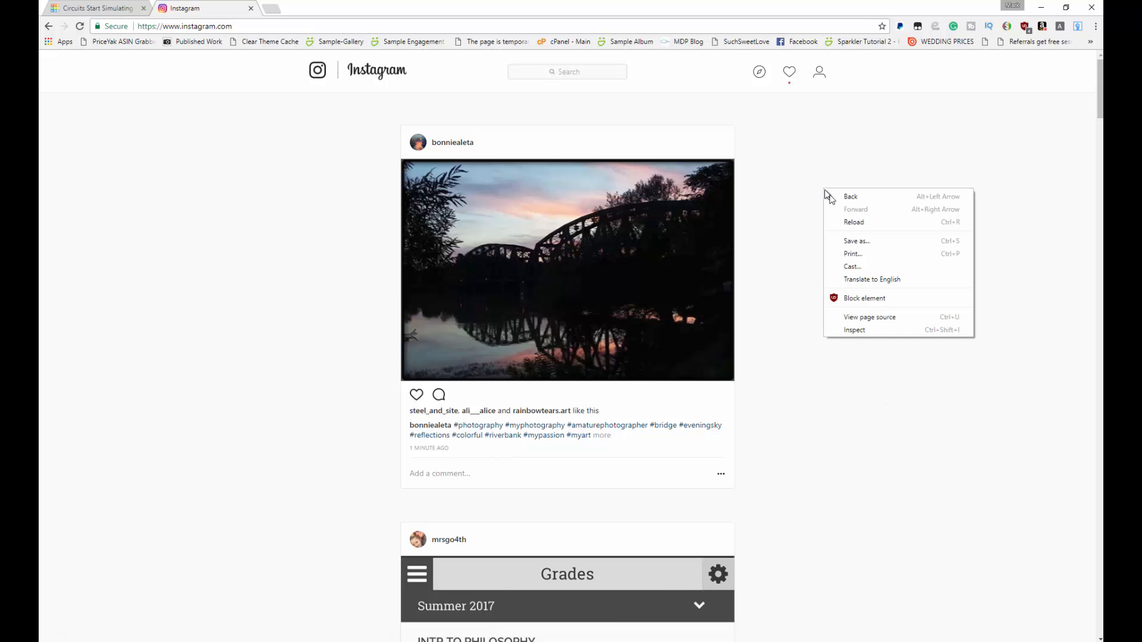
left_click(868, 331)
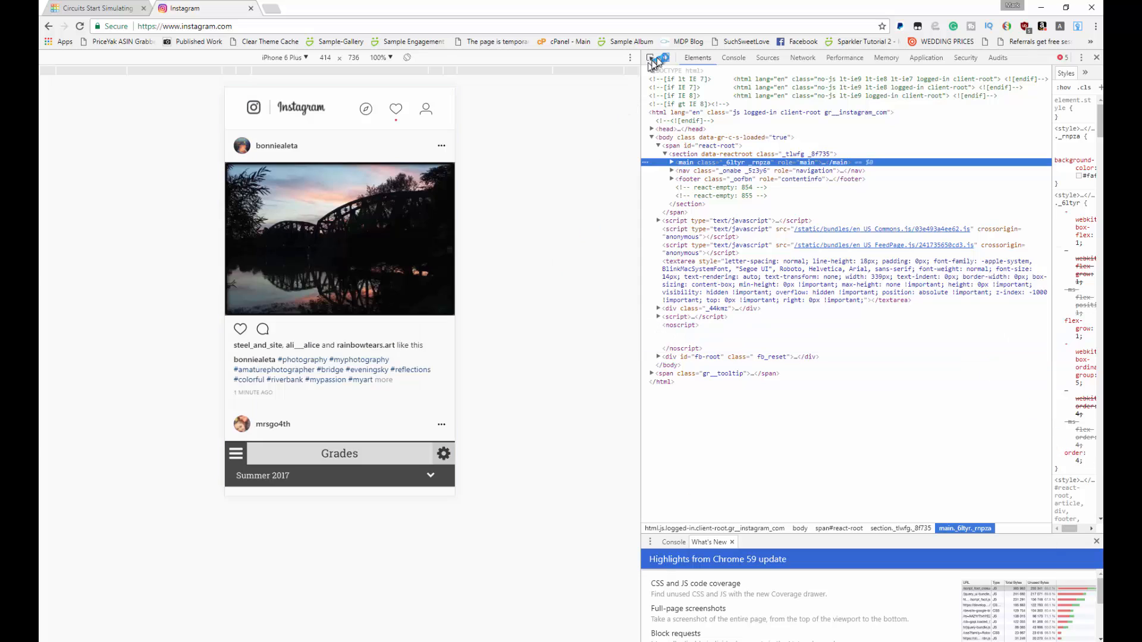
Enable the device toolbar and keep iPhone 6 Plus as the emulated device.
left_click(664, 57)
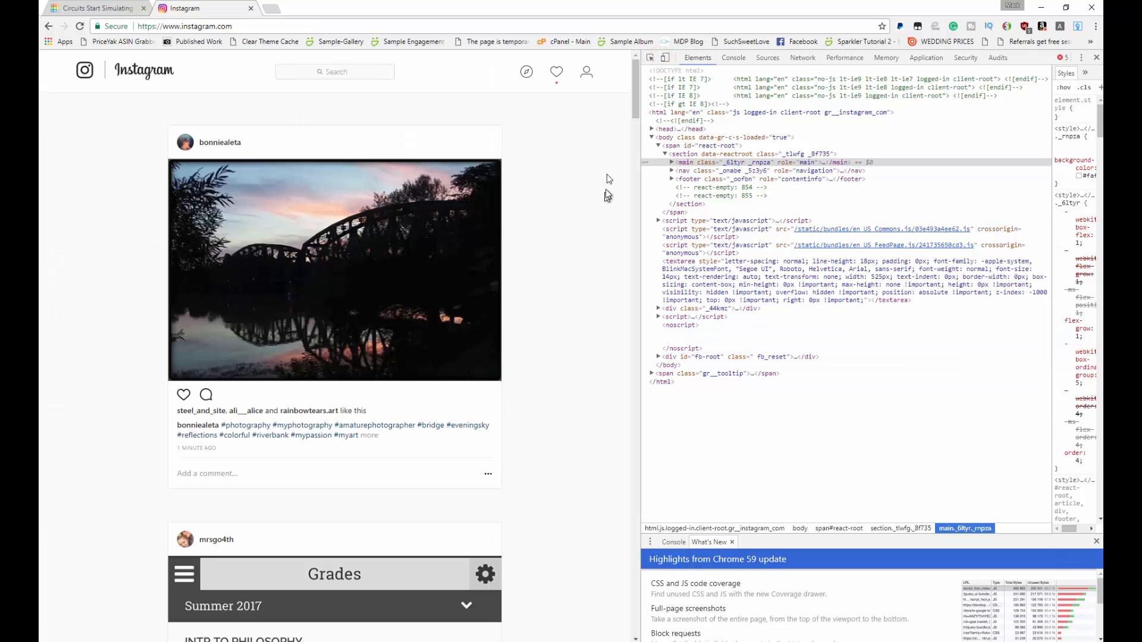
left_click(665, 58)
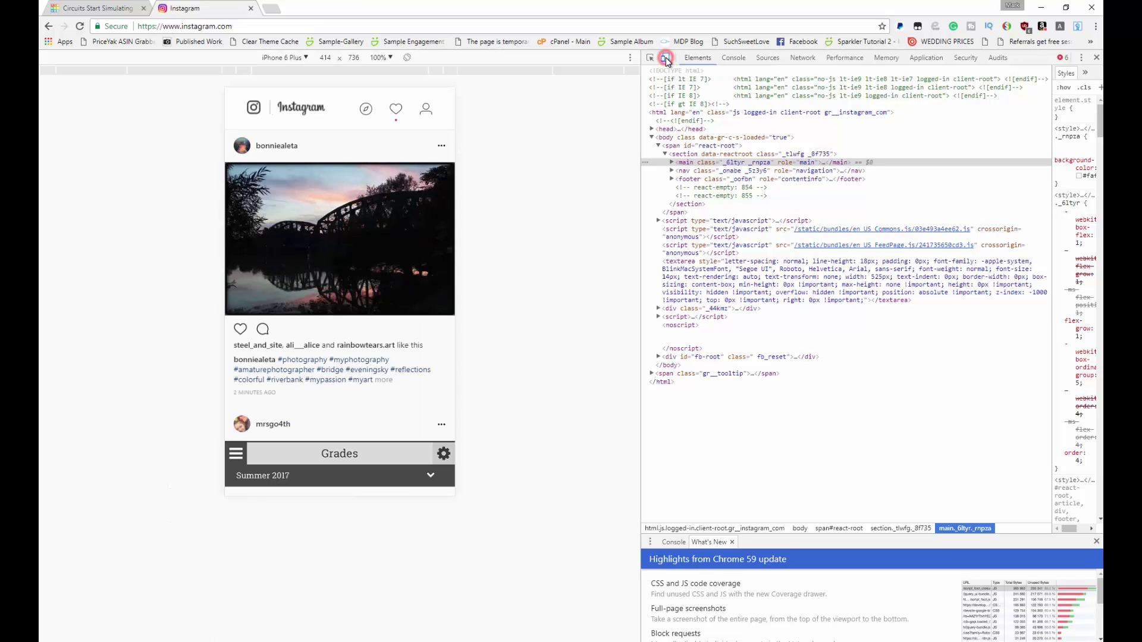
left_click(305, 57)
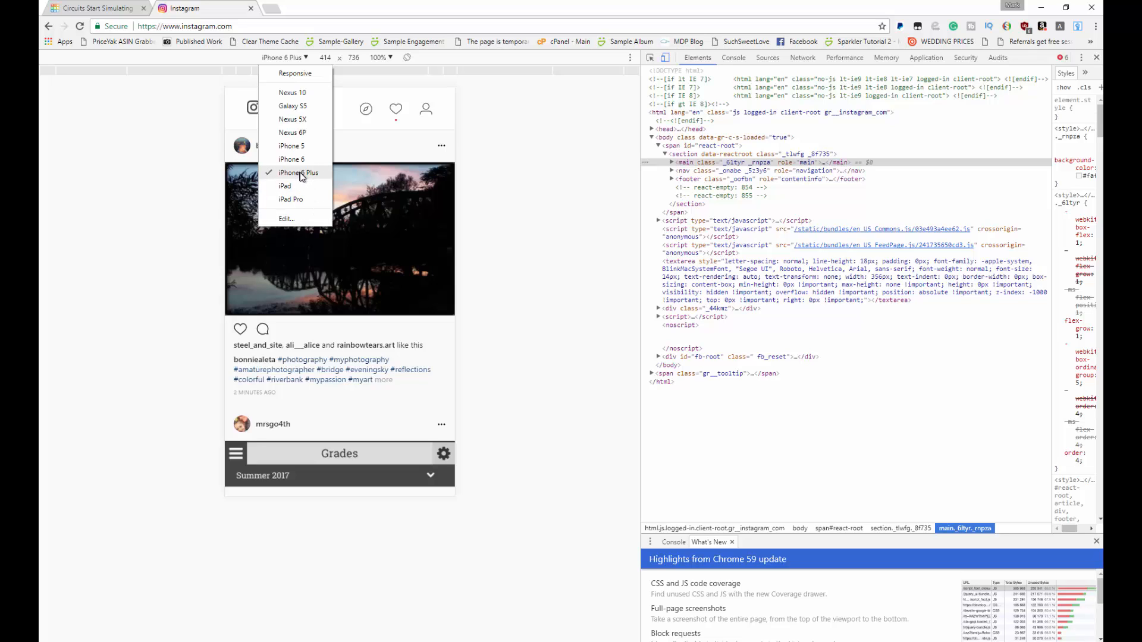
left_click(515, 339)
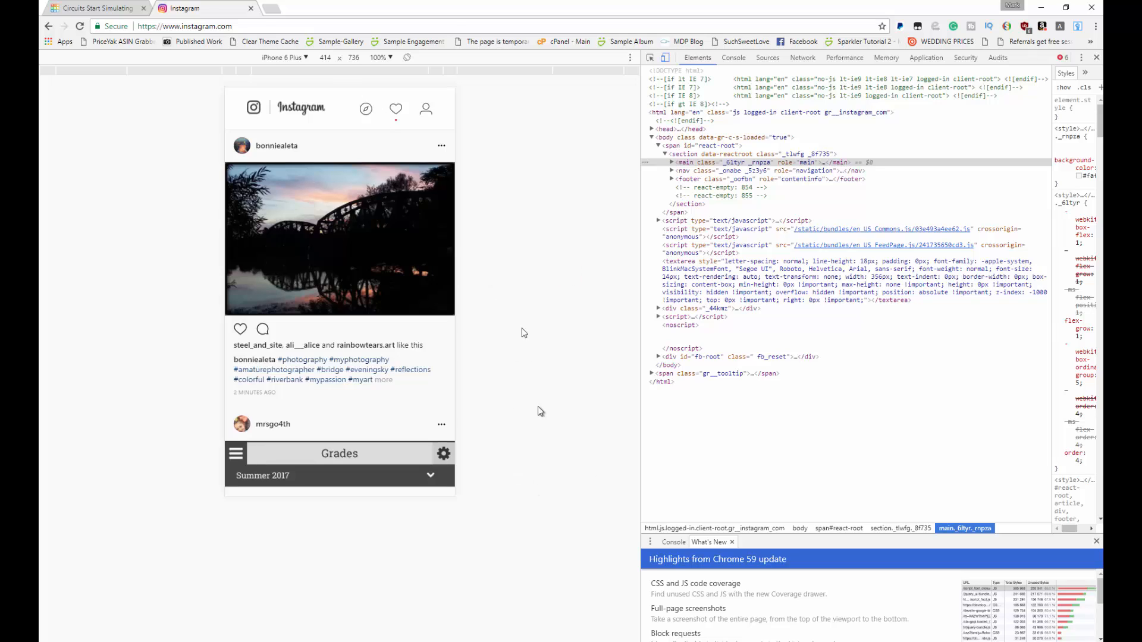
Append /create/details to the Instagram URL and reload in the mobile layout.
left_click(263, 27)
double_click(269, 26)
type("/")
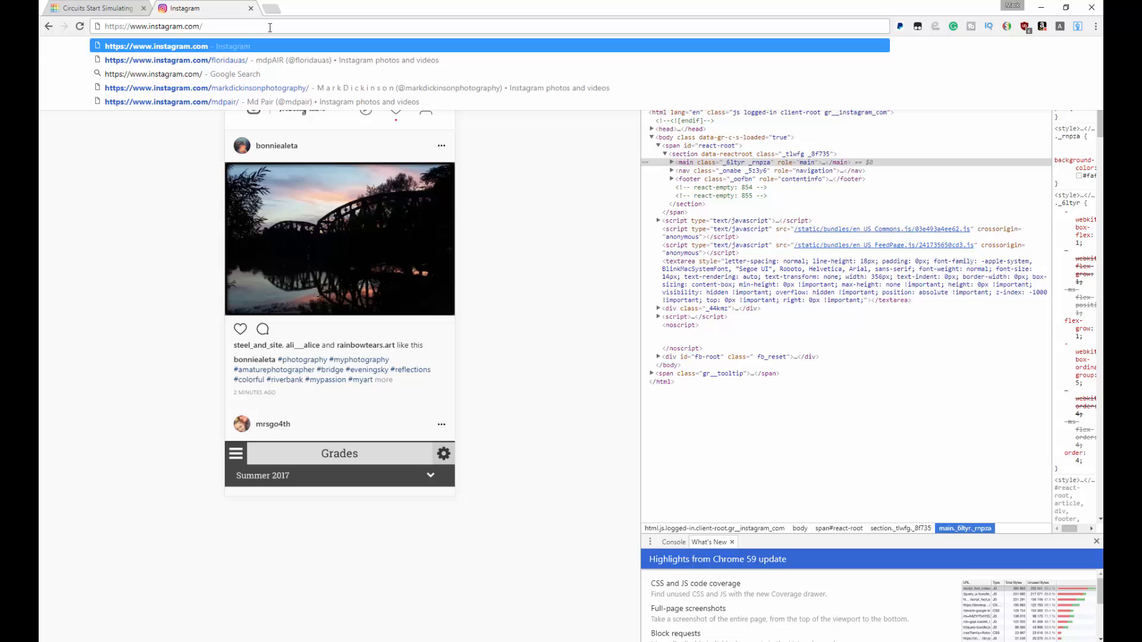
type("cre")
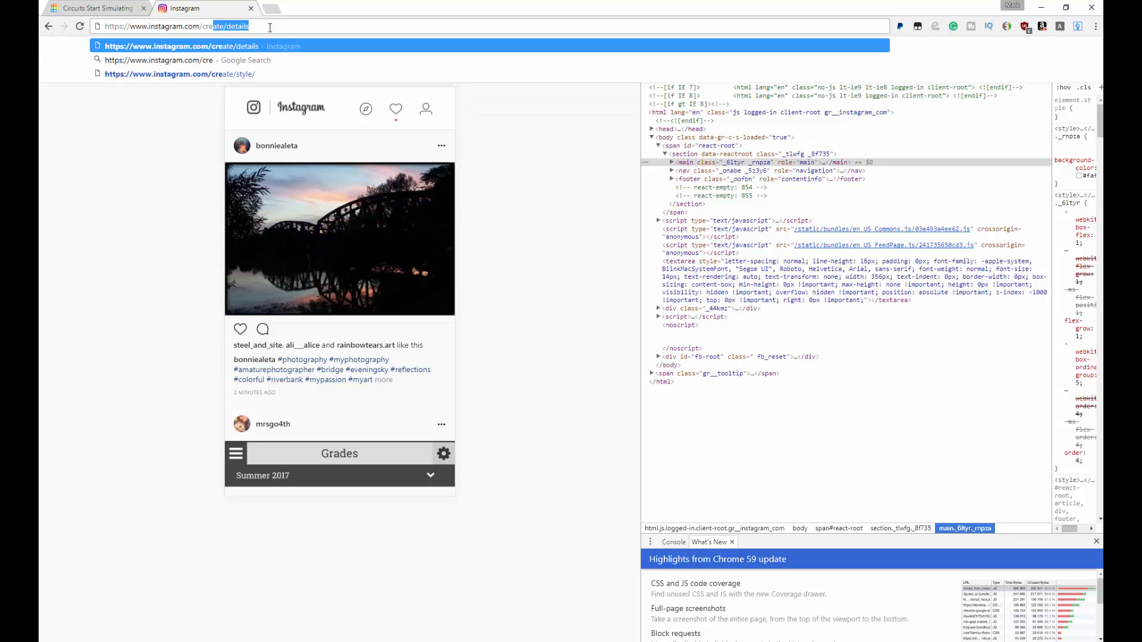
type("ate/details")
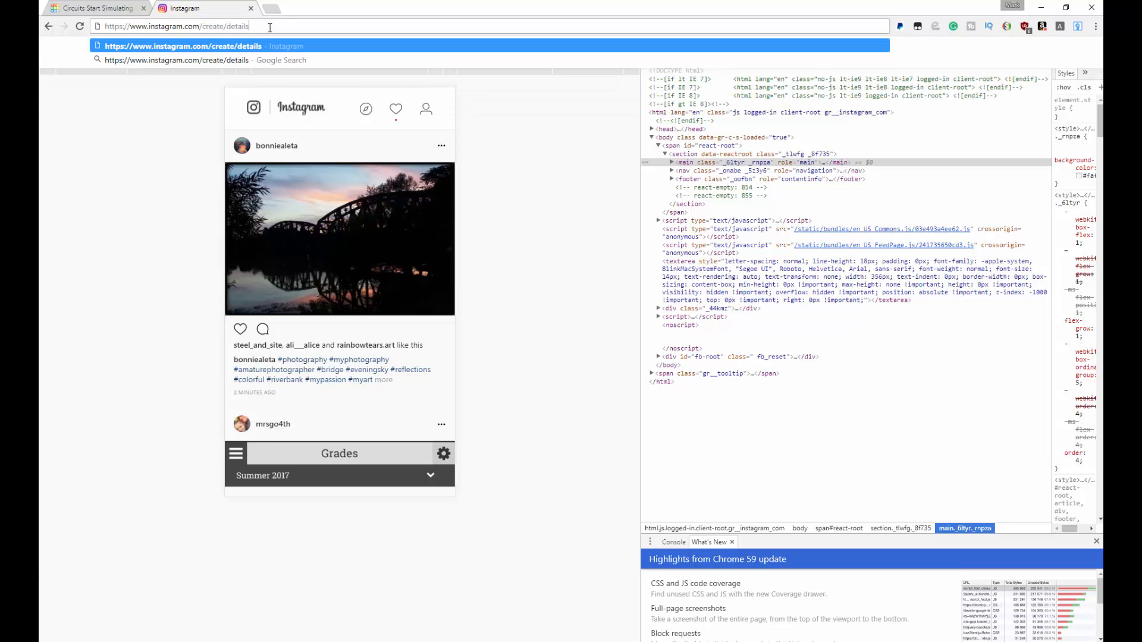
key("Return")
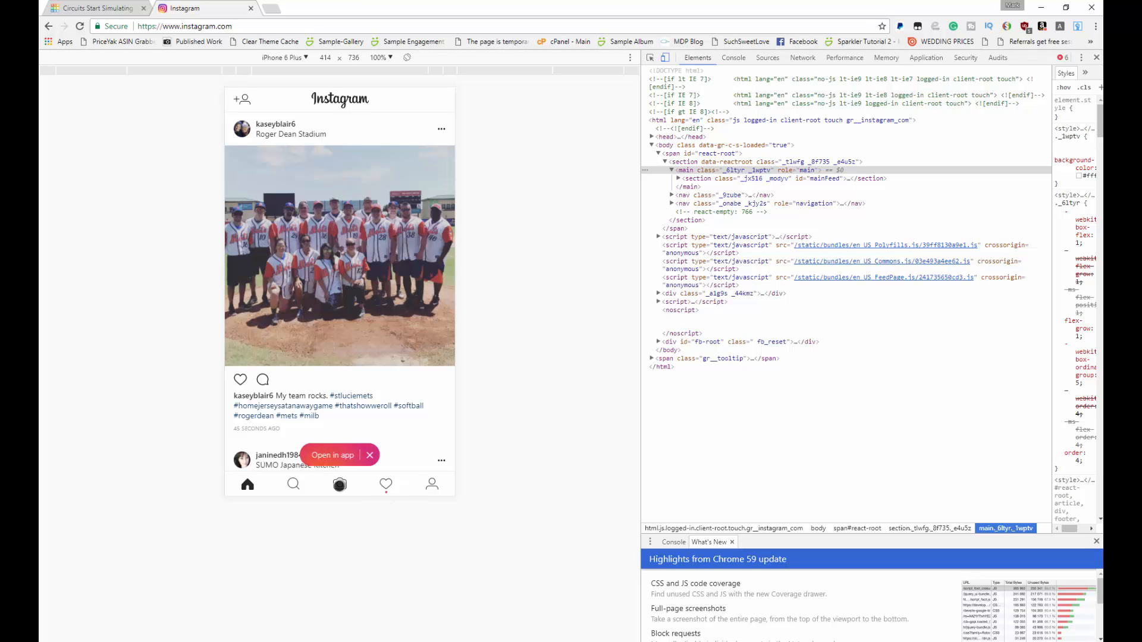
Start a new post with Kelley + Justin - White Room-189.jpg from Downloads.
left_click(340, 485)
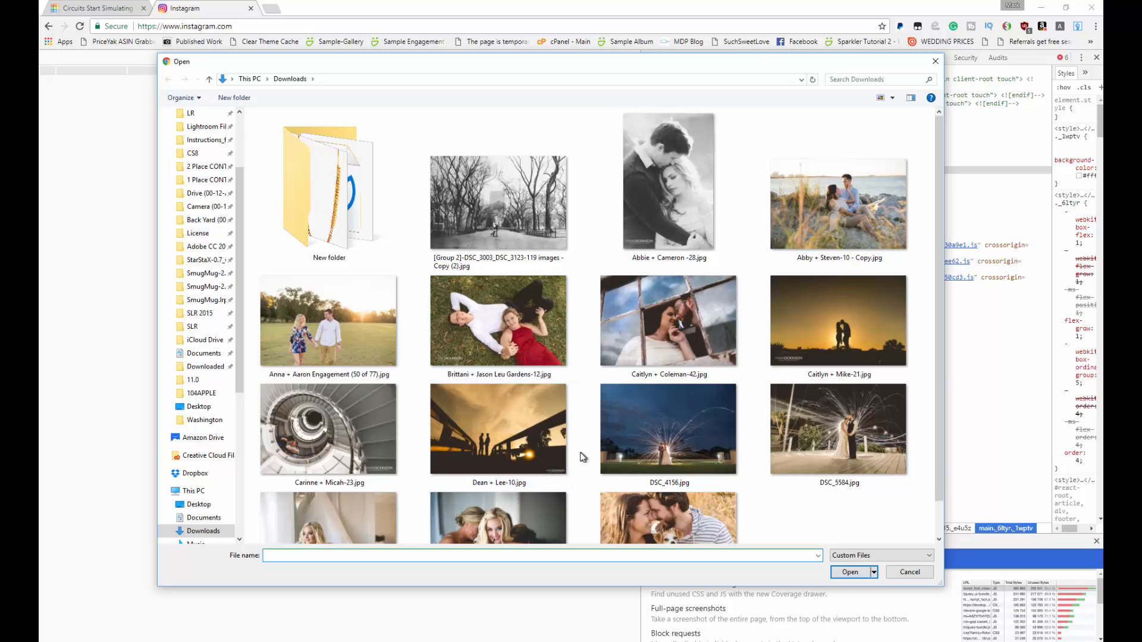
scroll(679, 437, "down", 1)
left_click(491, 482)
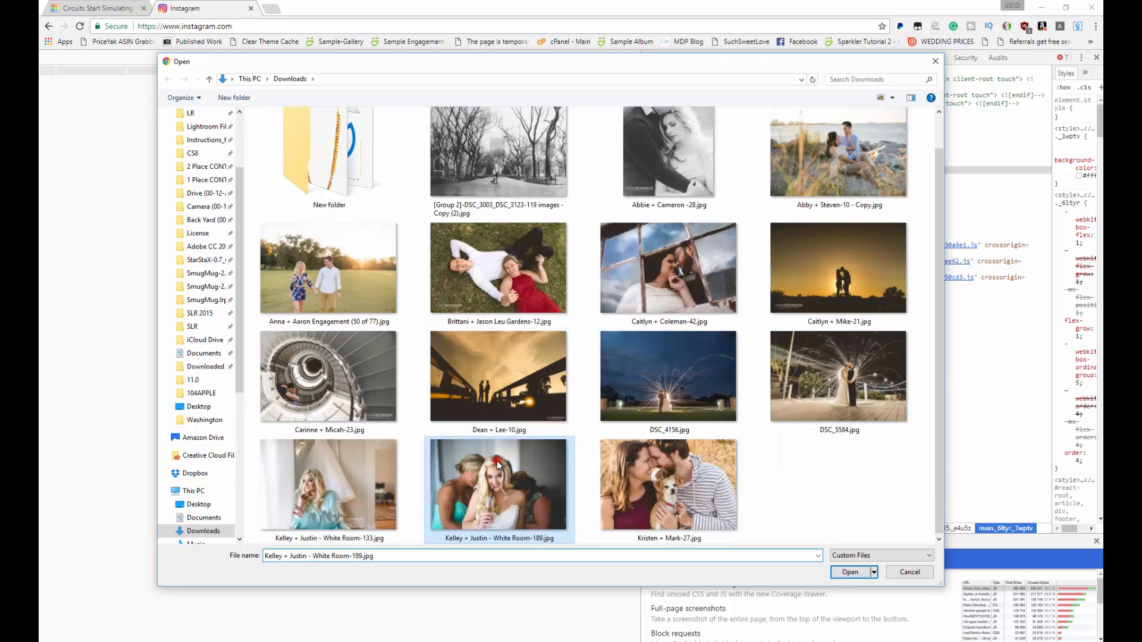
left_click(848, 572)
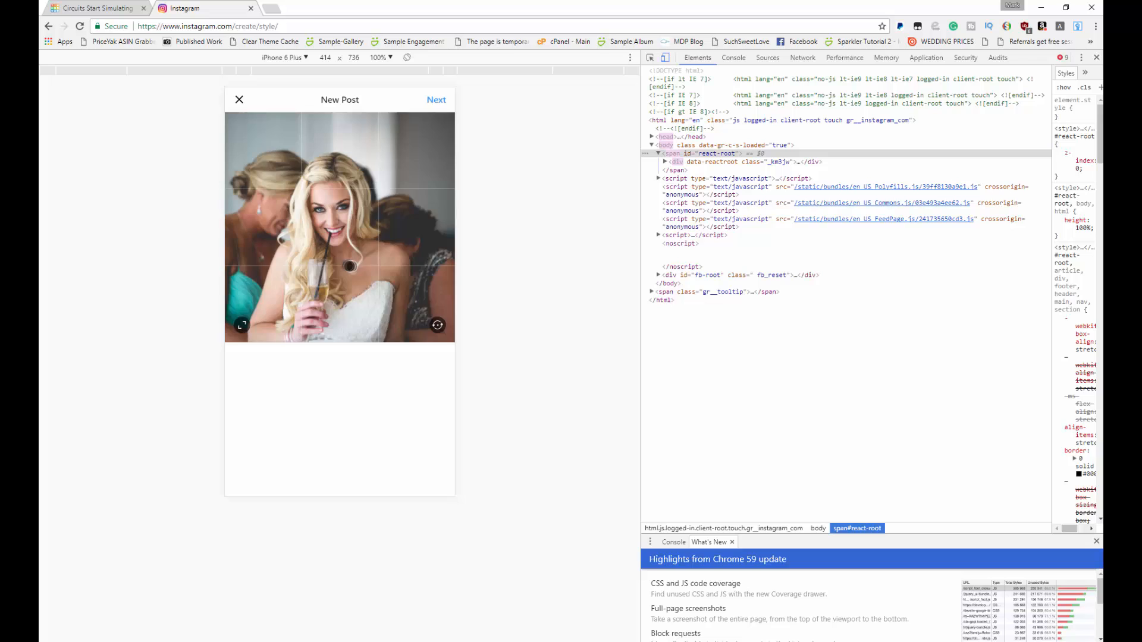
Reposition the photo in the square crop and switch to filled framing.
mouse_move(440, 268)
left_mouse_down()
mouse_move(232, 265)
mouse_move(312, 259)
mouse_move(232, 259)
mouse_move(297, 254)
left_mouse_up()
left_click(242, 326)
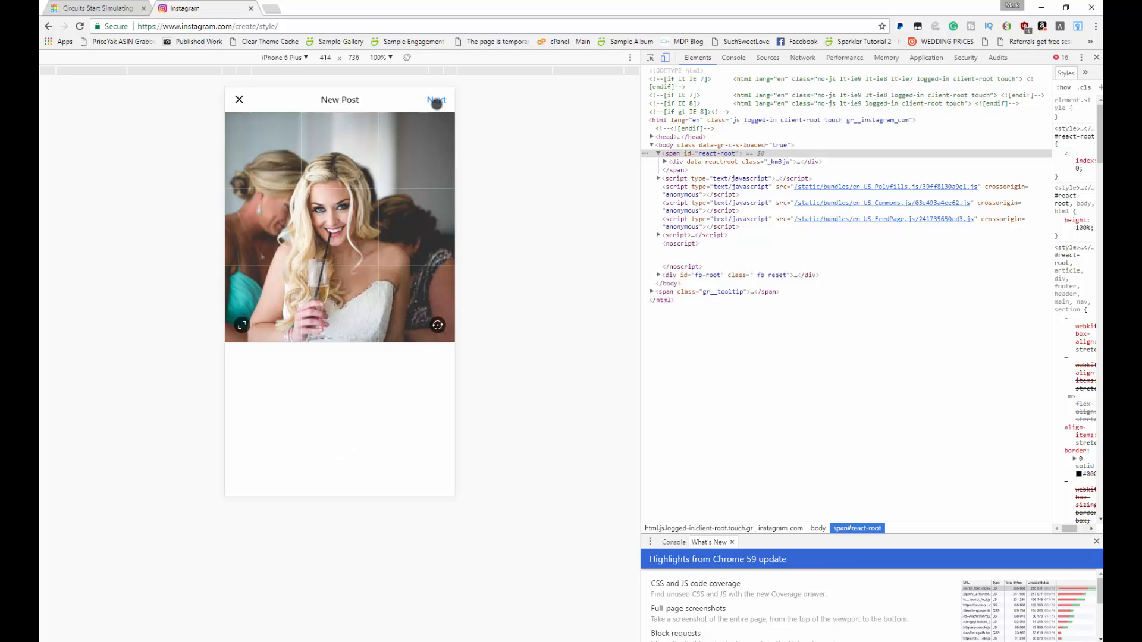
Advance to the caption step and start a hashtag line beneath Wedding!
left_click(436, 100)
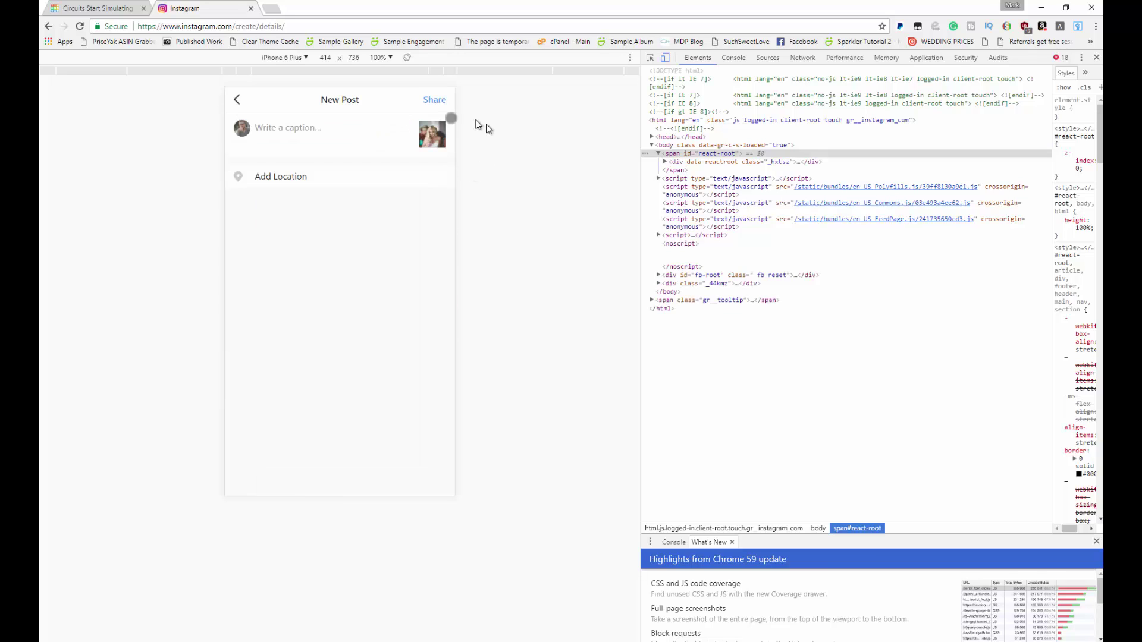
left_click(291, 131)
type("CXo")
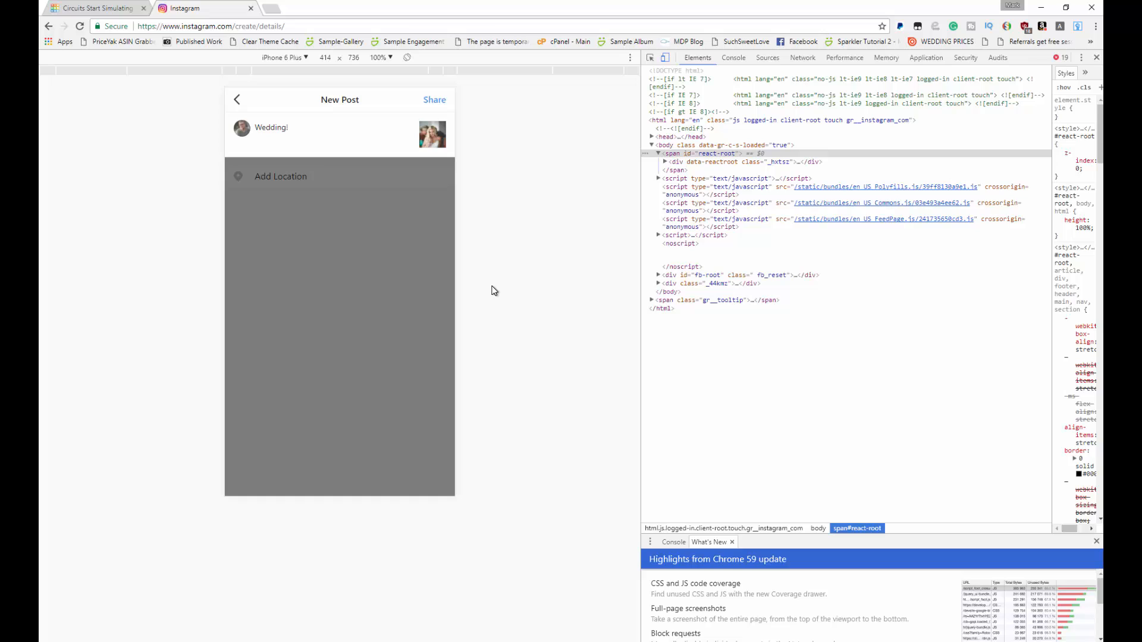
key("Return")
type("astag1 2")
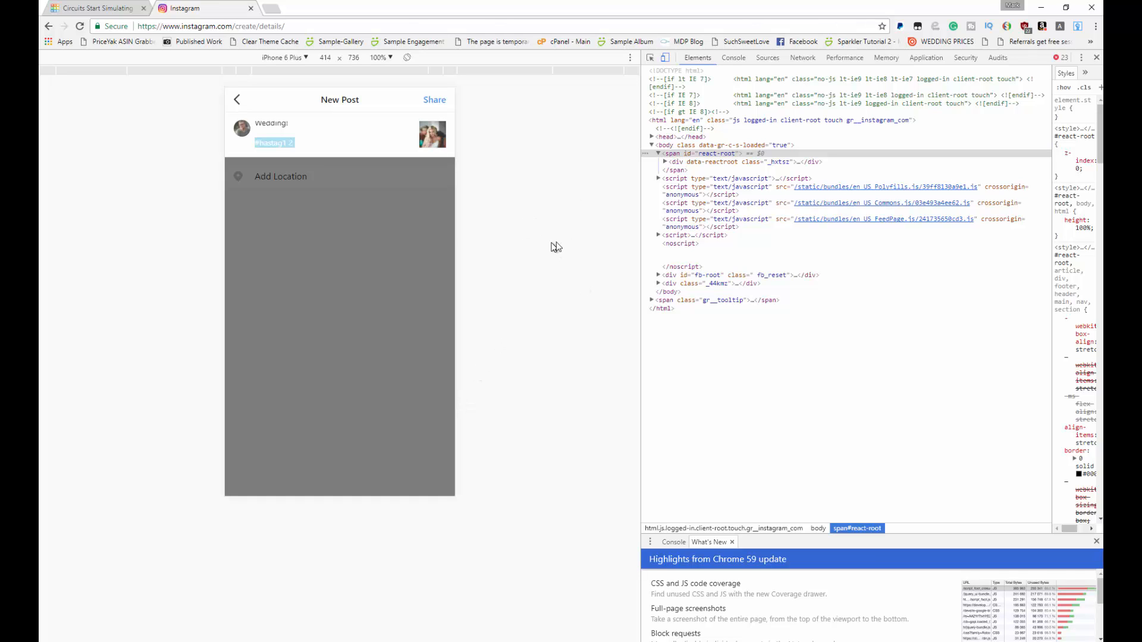
Paste repeated copies of #hastag1 2 and share the post.
key("ctrl+c")
key("ctrl+v")
key("ctrl+v")
key("ctrl+v")
key("ctrl+v")
key("ctrl+v")
key("ctrl+v")
key("ctrl+v")
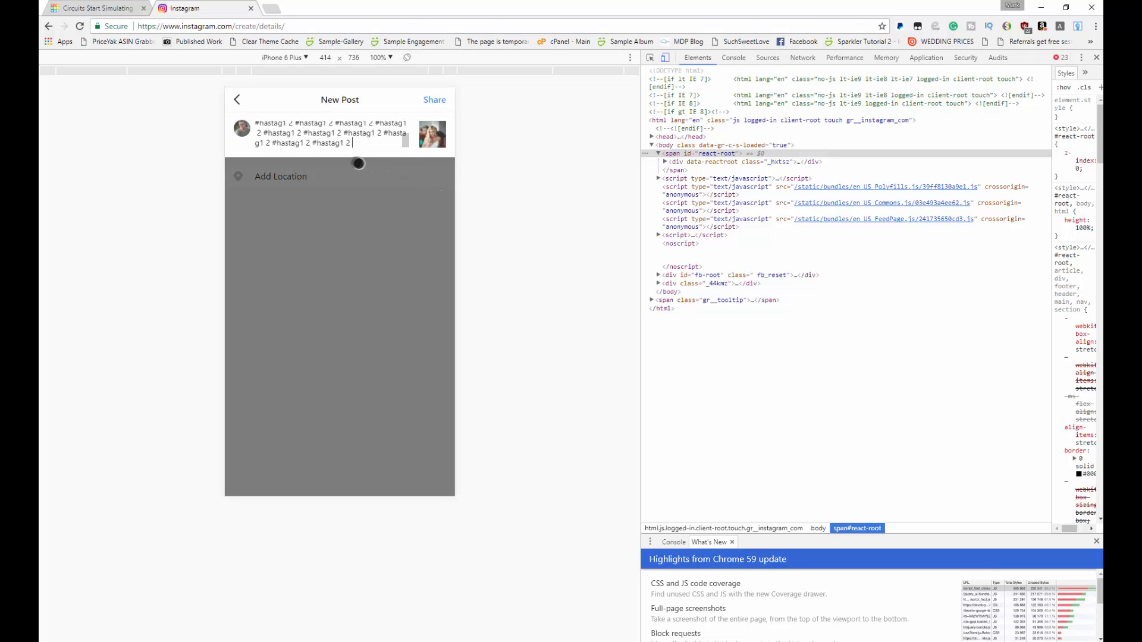
scroll(357, 148, "up", 2)
scroll(316, 145, "up", 2)
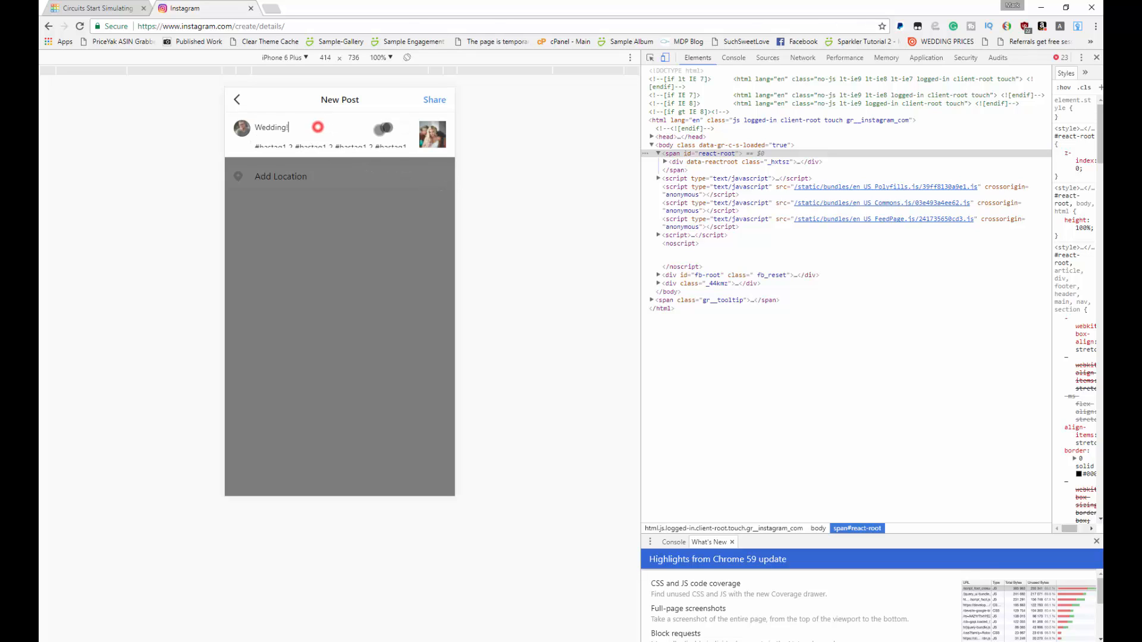
left_click(432, 99)
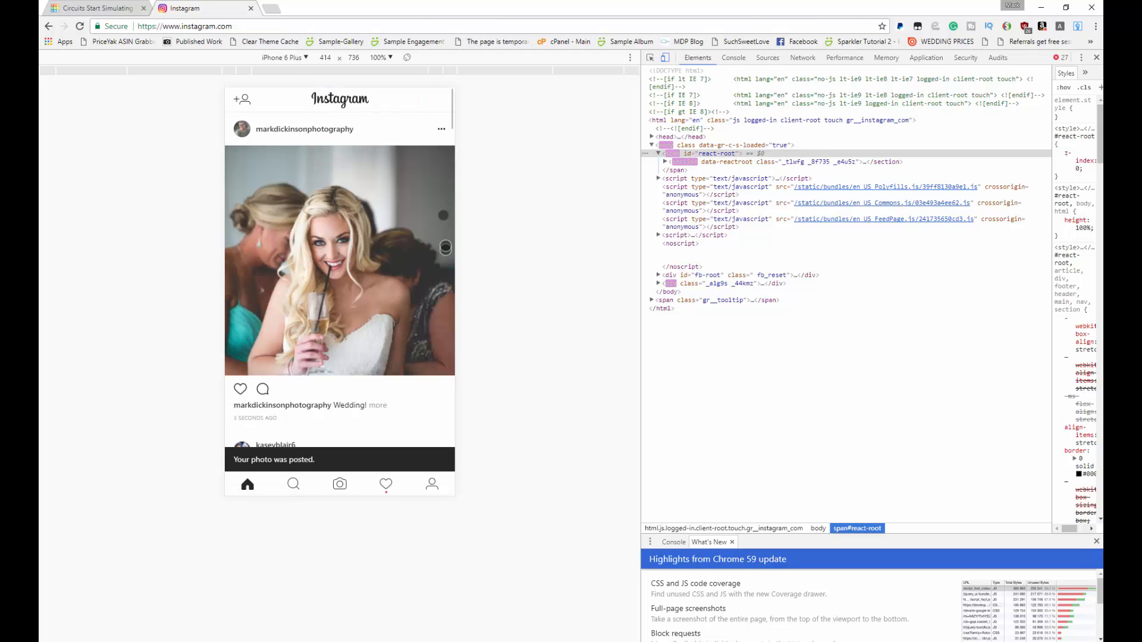
From the profile, open the night sparkler post and delete it via its ••• menu.
left_click(292, 129)
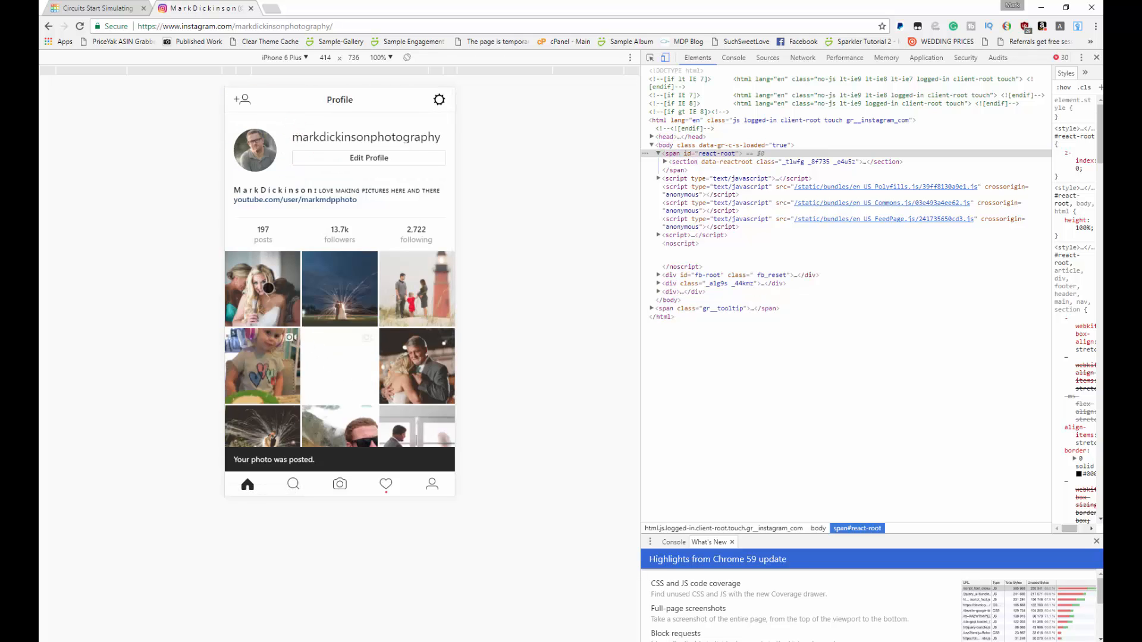
left_click(345, 283)
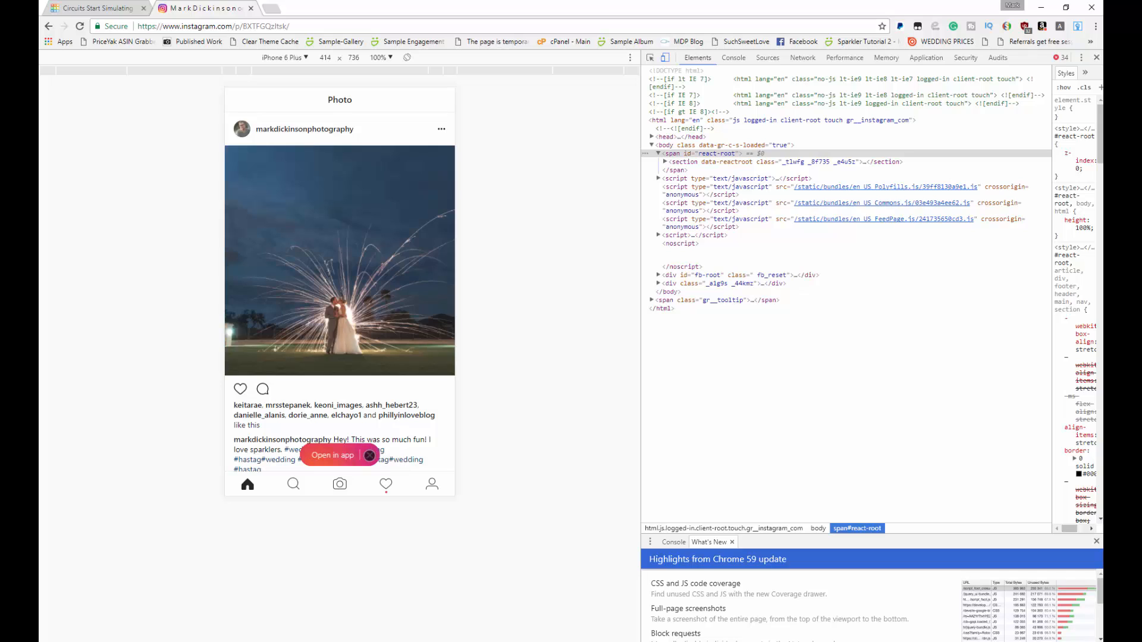
left_click(370, 455)
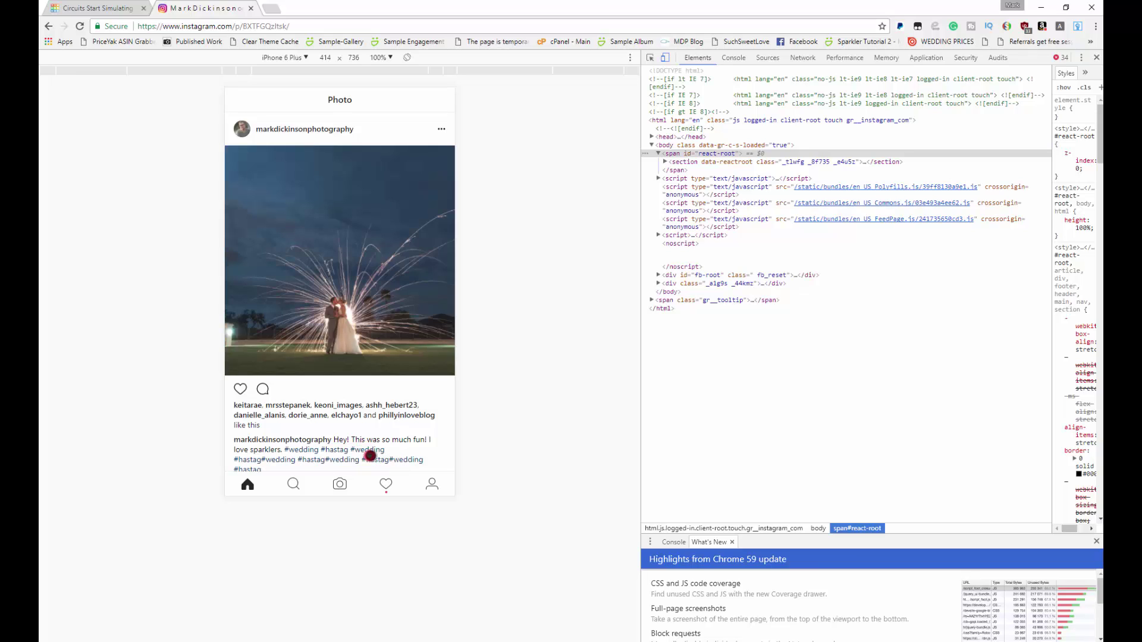
left_click(440, 128)
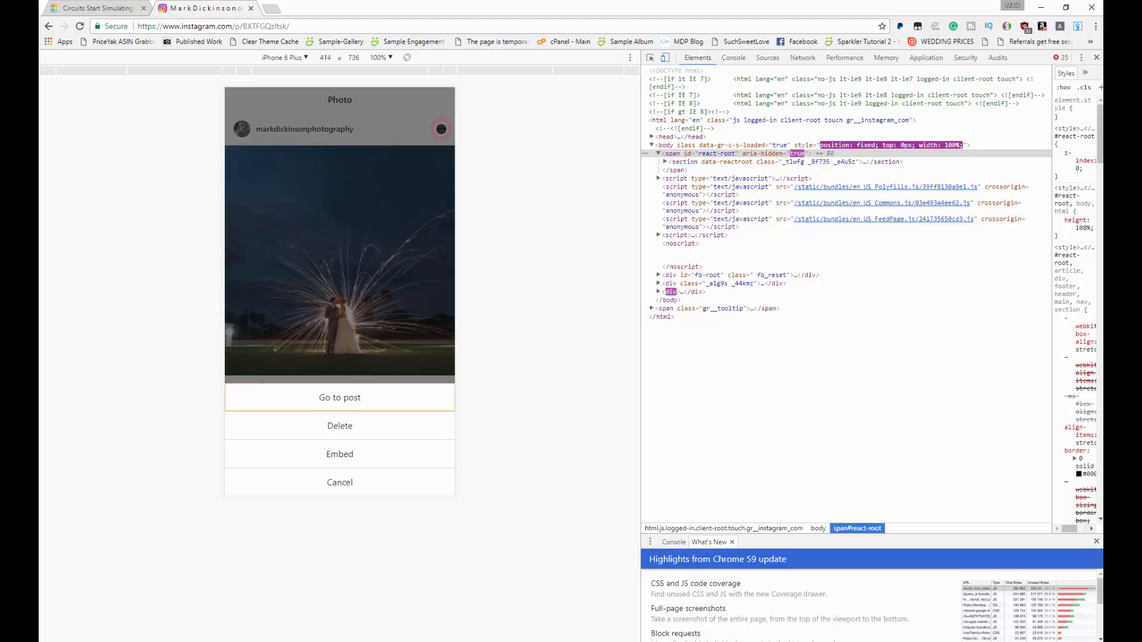
left_click(341, 425)
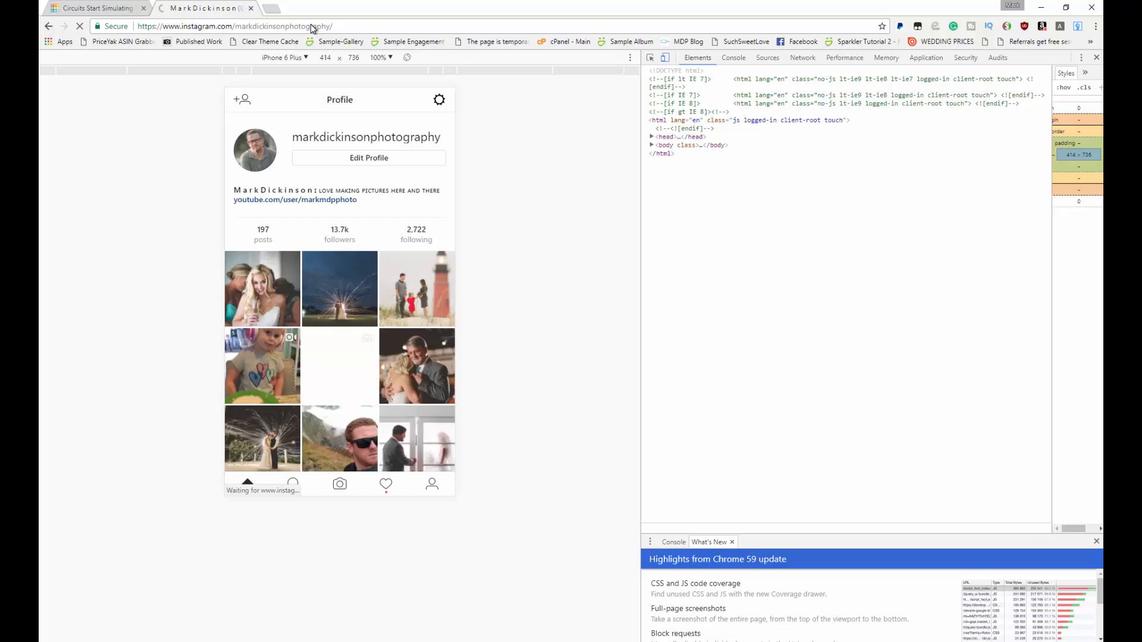
Leave device emulation for the desktop layout and cancel the file picker.
left_click(1097, 58)
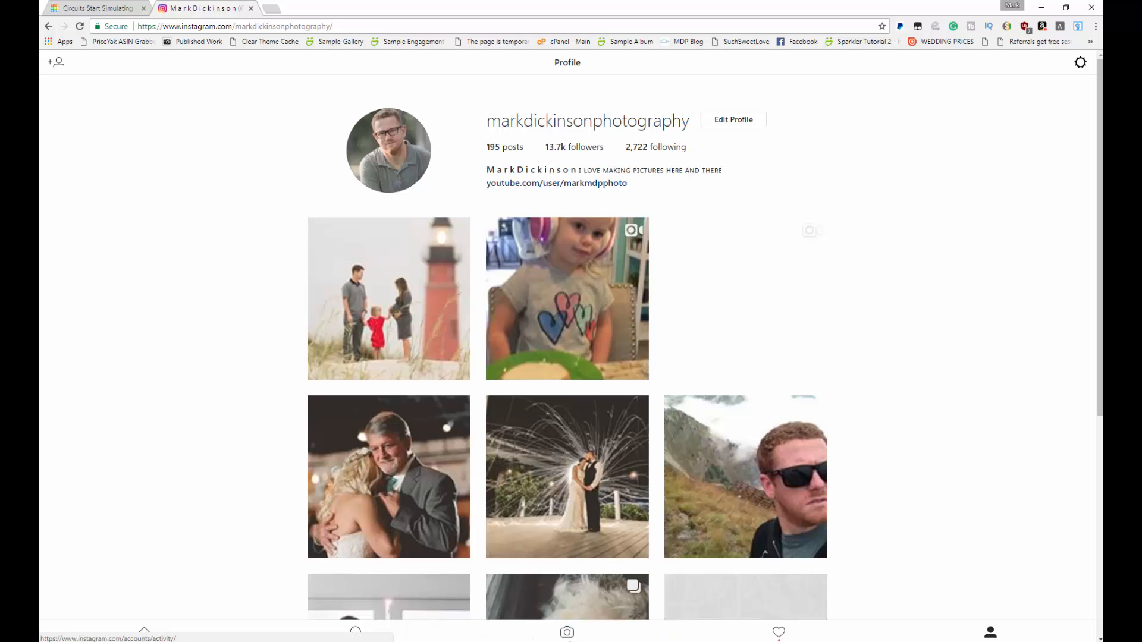
left_click(566, 631)
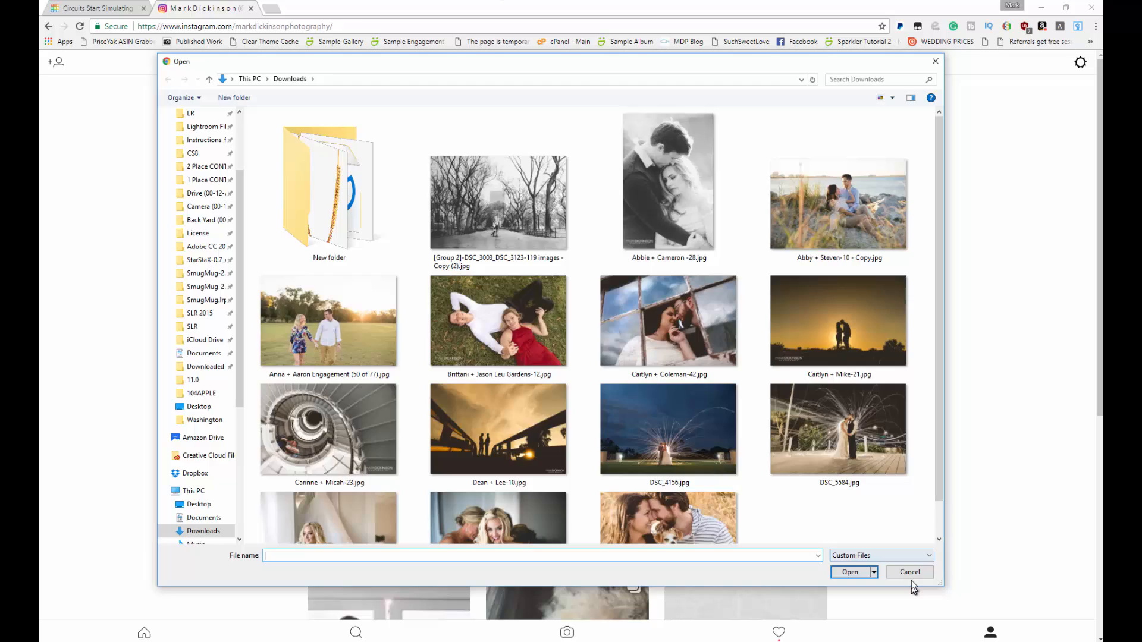
left_click(910, 574)
Open the lighthouse family post, view its options menu and dismiss it unchanged.
left_click(385, 272)
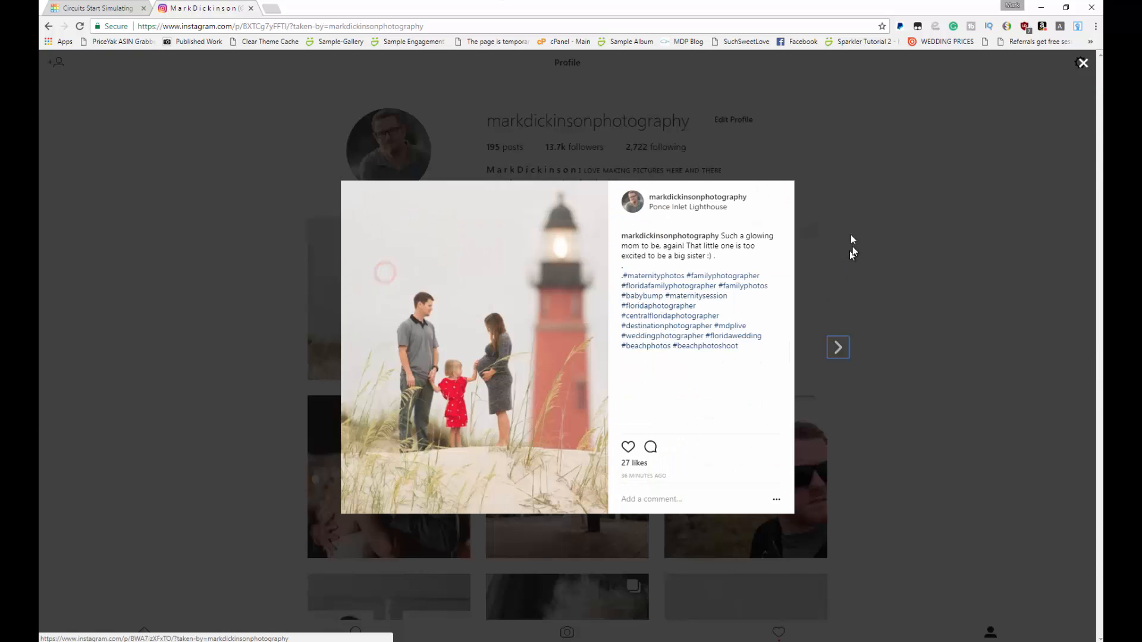
left_click(776, 499)
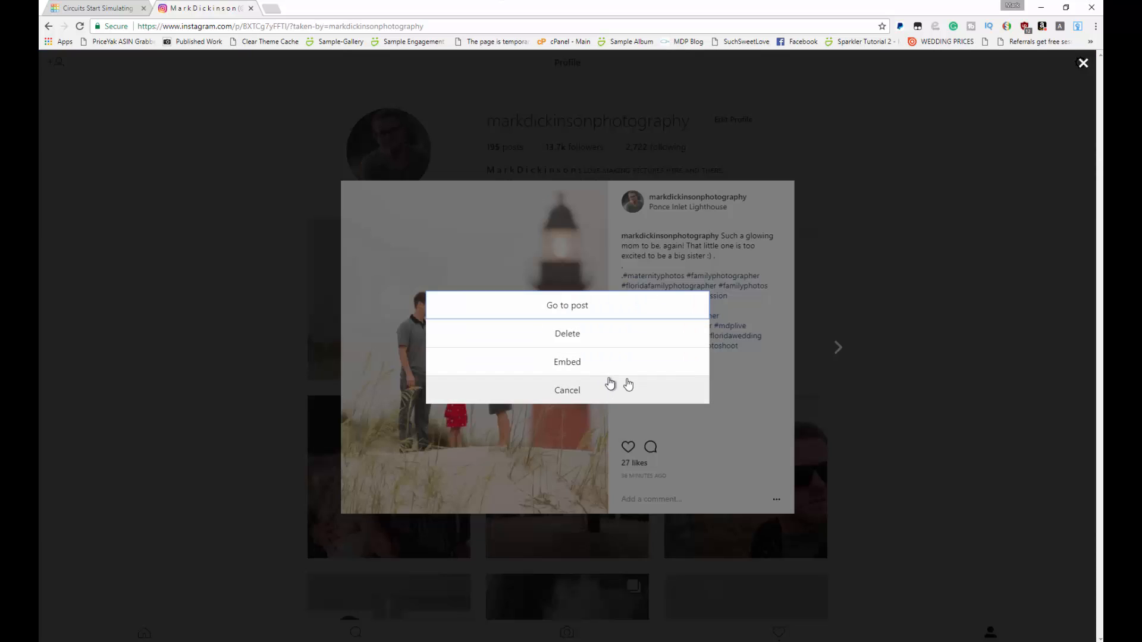
left_click(936, 267)
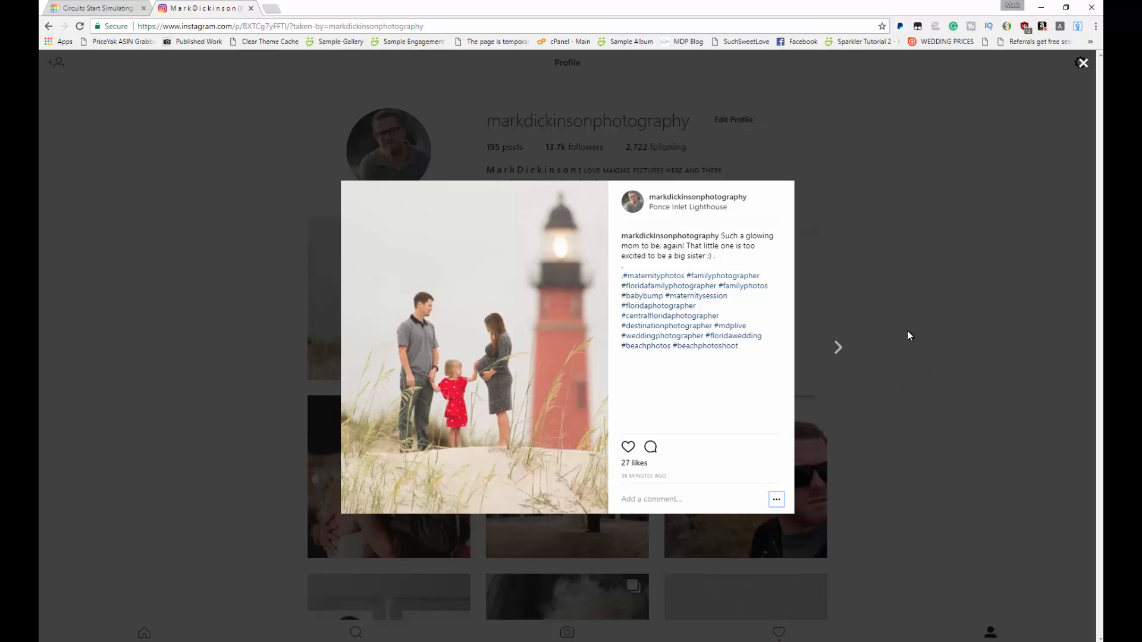